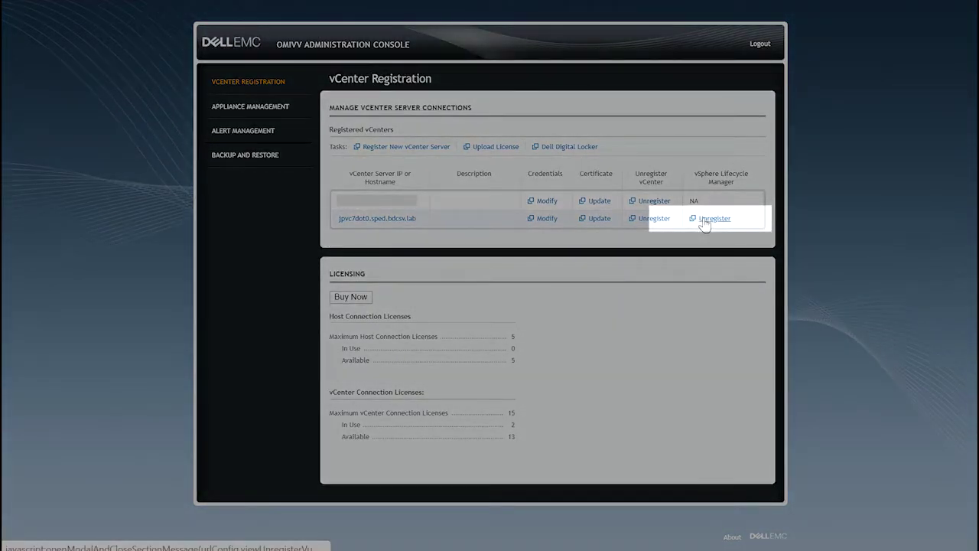
Step: Open the vSphere Lifecycle Manager unregistration confirmation for jpvc7dot0.sped.bdcsv.lab and dismiss it without unregistering
left_click(703, 219)
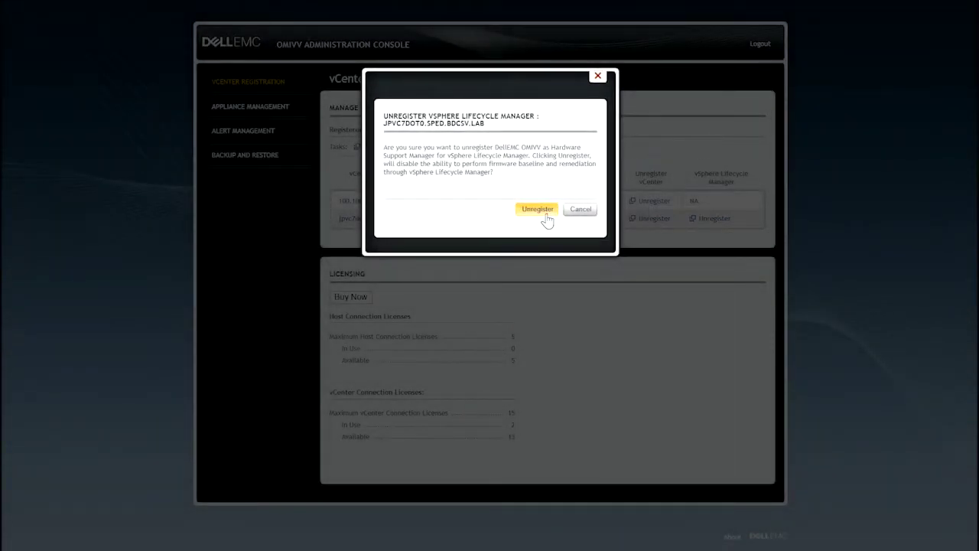
left_click(581, 211)
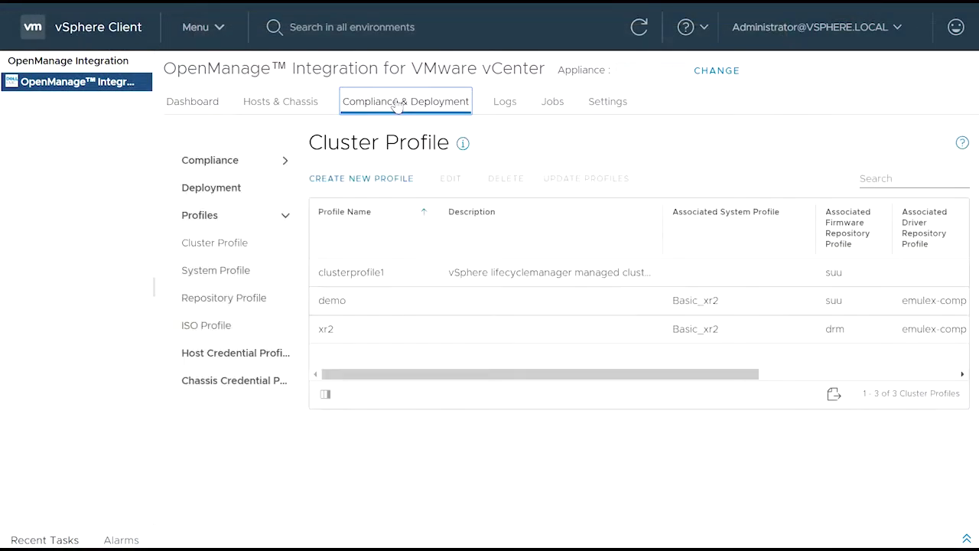
Step: In vSphere Client's OpenManage Integration, open Management Compliance to review the host compliance status
left_click(257, 167)
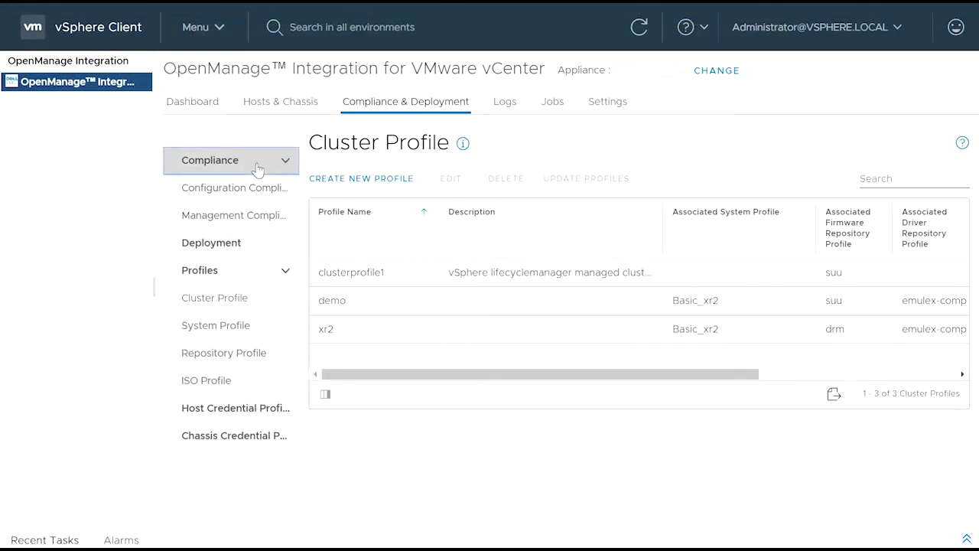
left_click(243, 217)
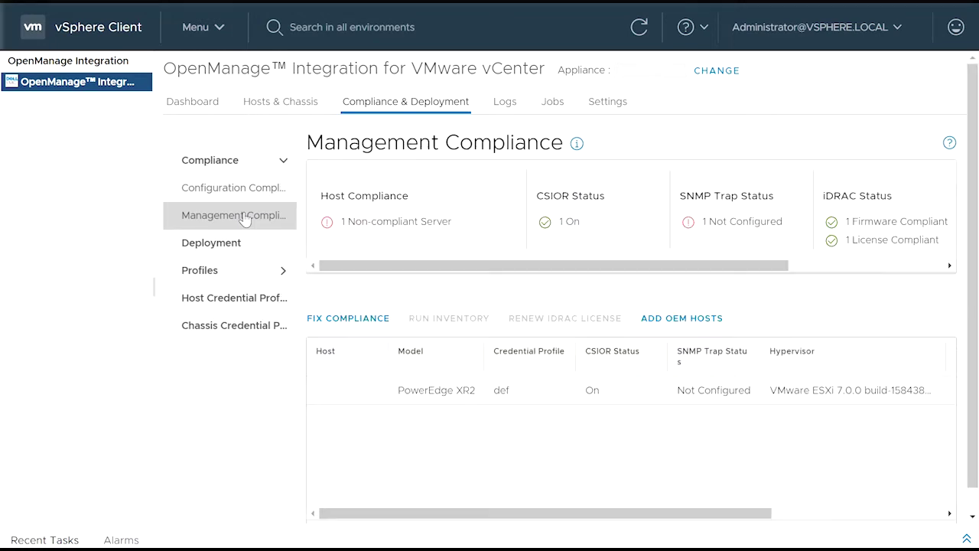
Step: Open the cluster profile clusterprofile1 for editing and keep suu as its firmware repository profile
left_click(231, 272)
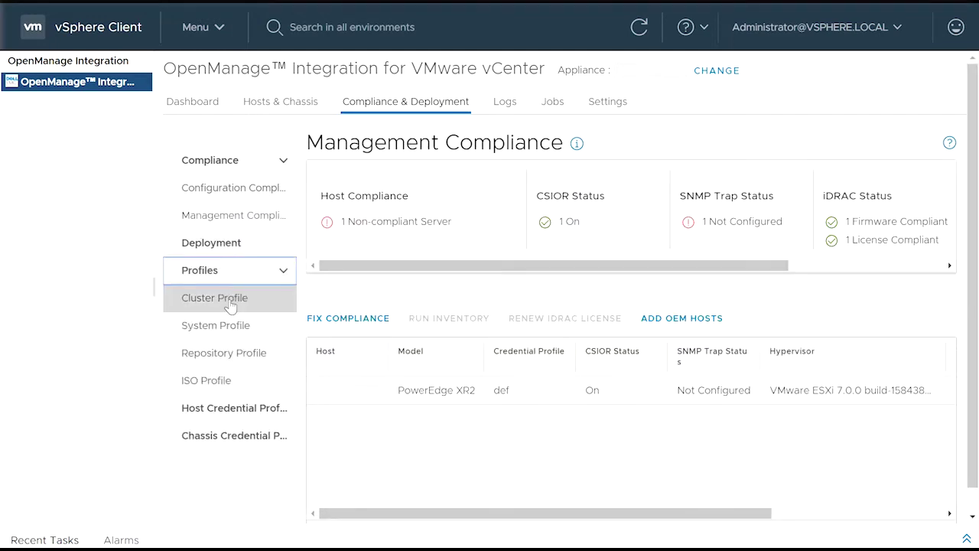
left_click(231, 306)
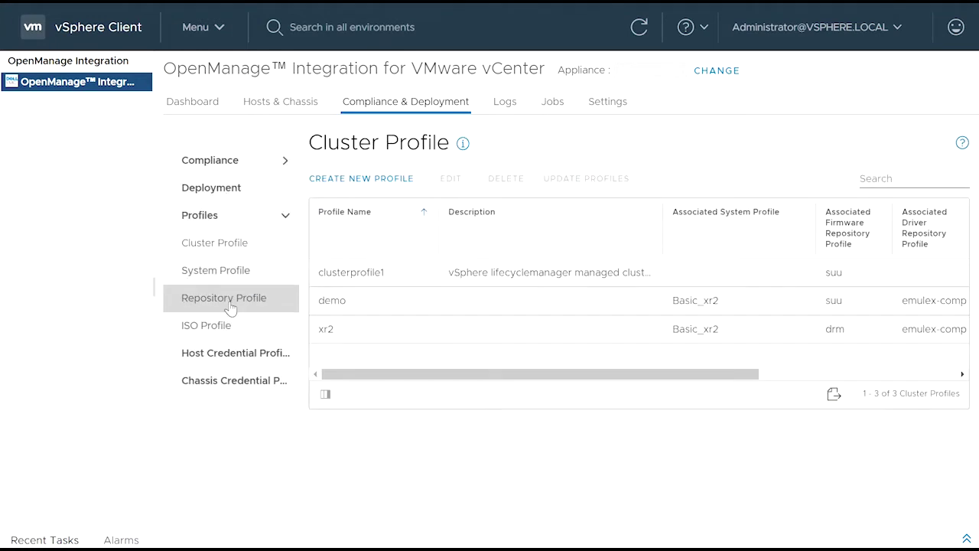
left_click(393, 273)
left_click(449, 181)
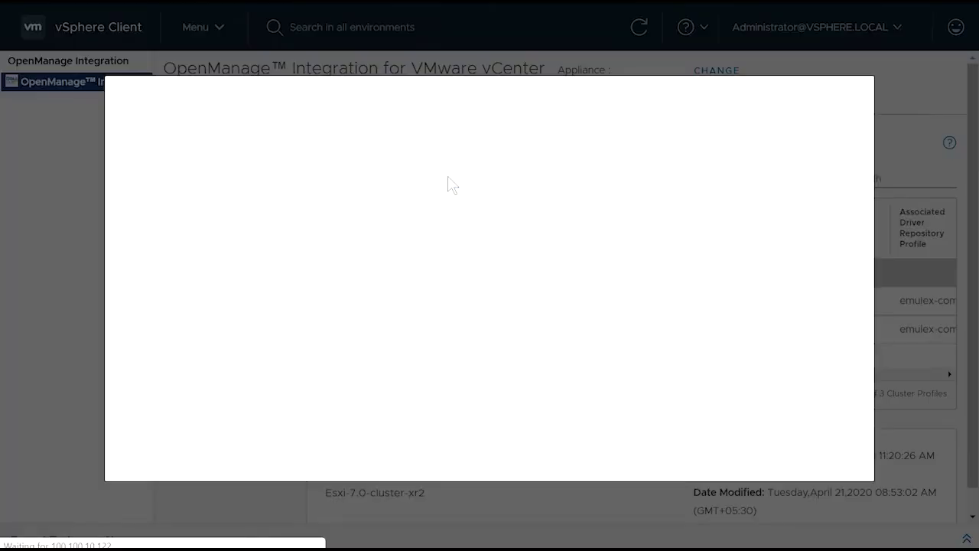
left_click(759, 448)
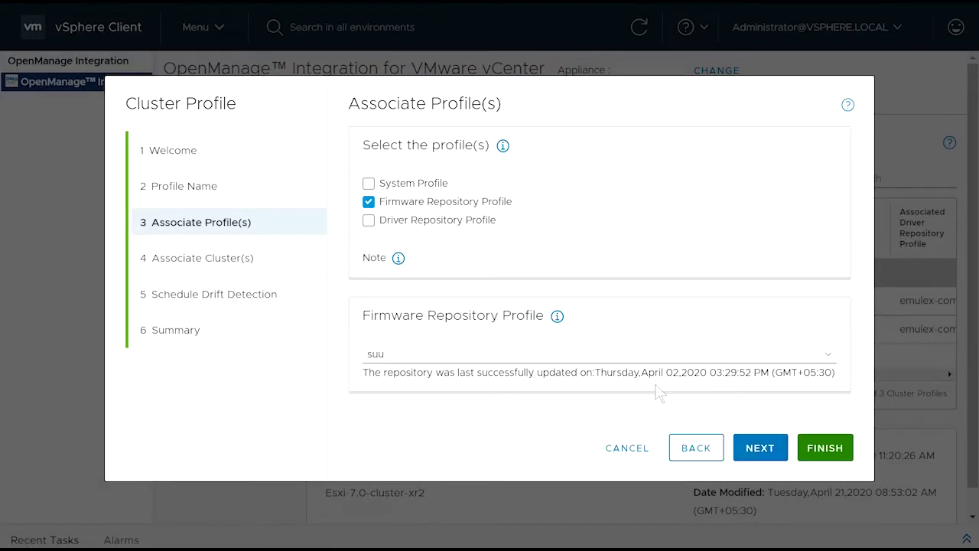
left_click(632, 355)
left_click(601, 413)
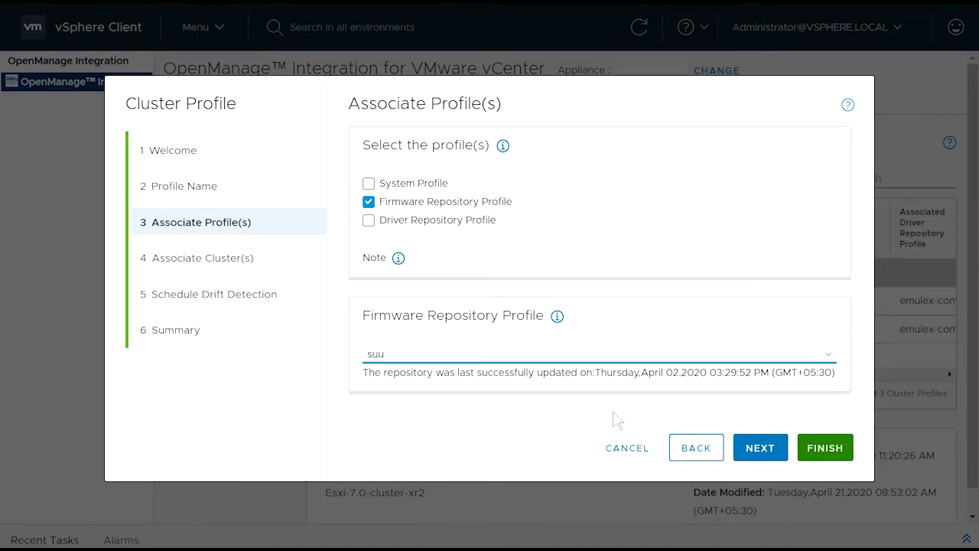
Step: Review the associated cluster, drift detection schedule and summary of clusterprofile1, and finish the profile edit
left_click(756, 451)
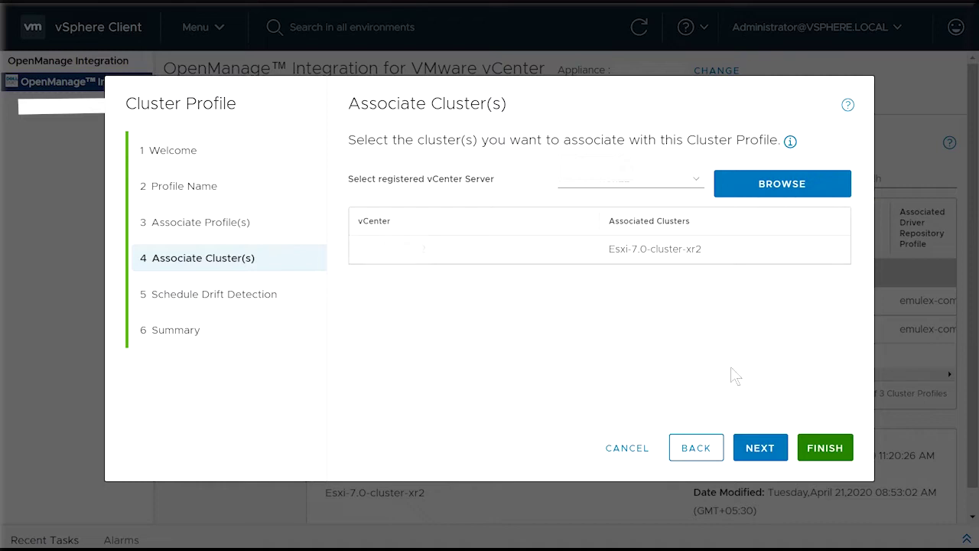
left_click(756, 449)
left_click(757, 449)
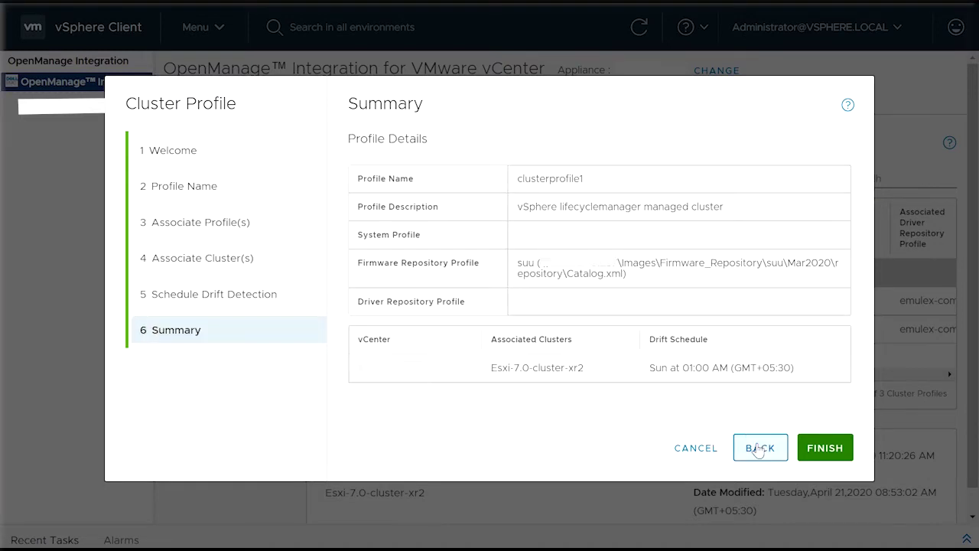
left_click(818, 449)
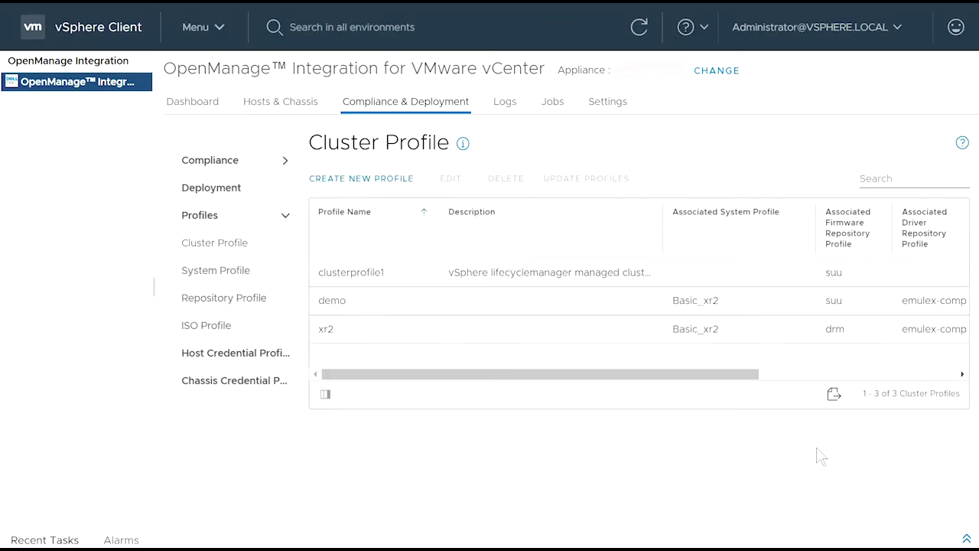
Step: Open the host image page in the updates of Esxi-7.0-cluster-xr2 from the hosts and clusters inventory
left_click(216, 28)
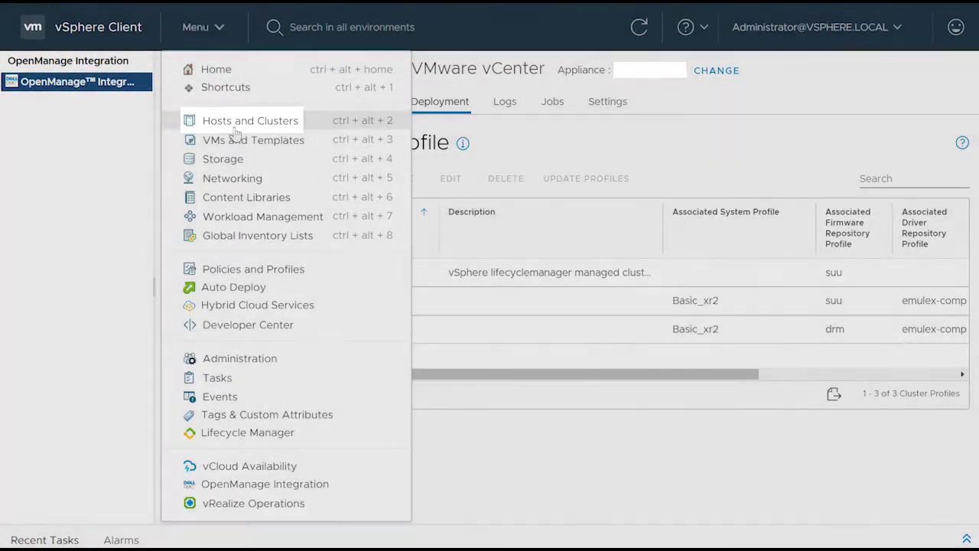
left_click(233, 123)
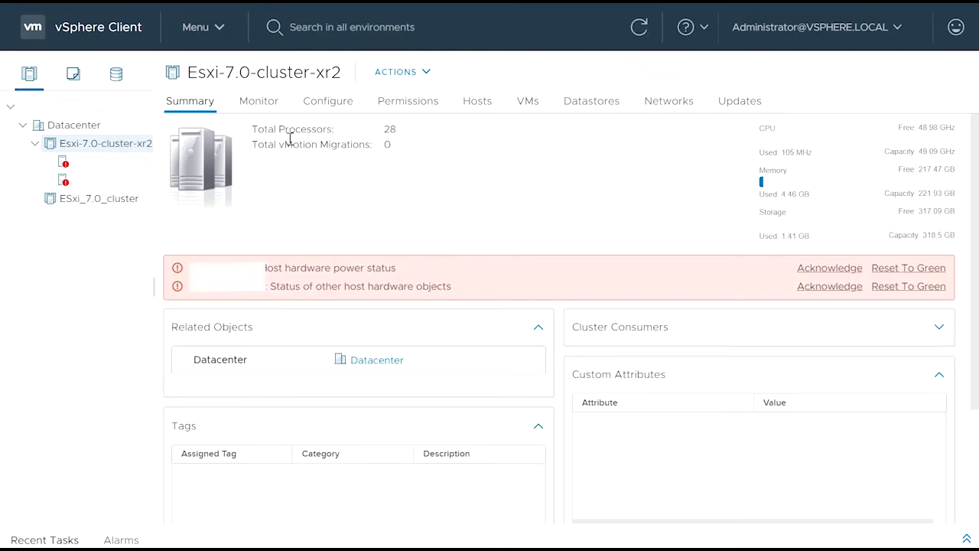
left_click(723, 106)
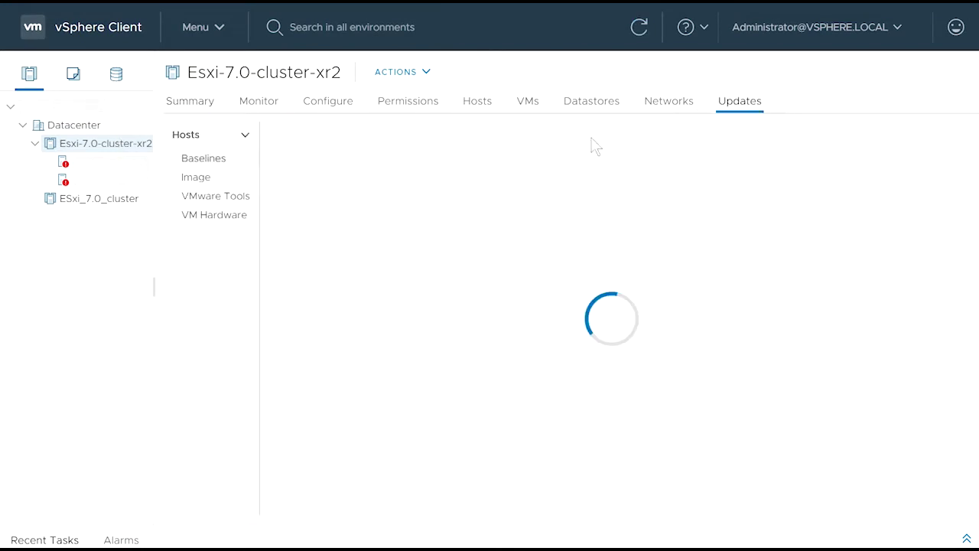
left_click(220, 180)
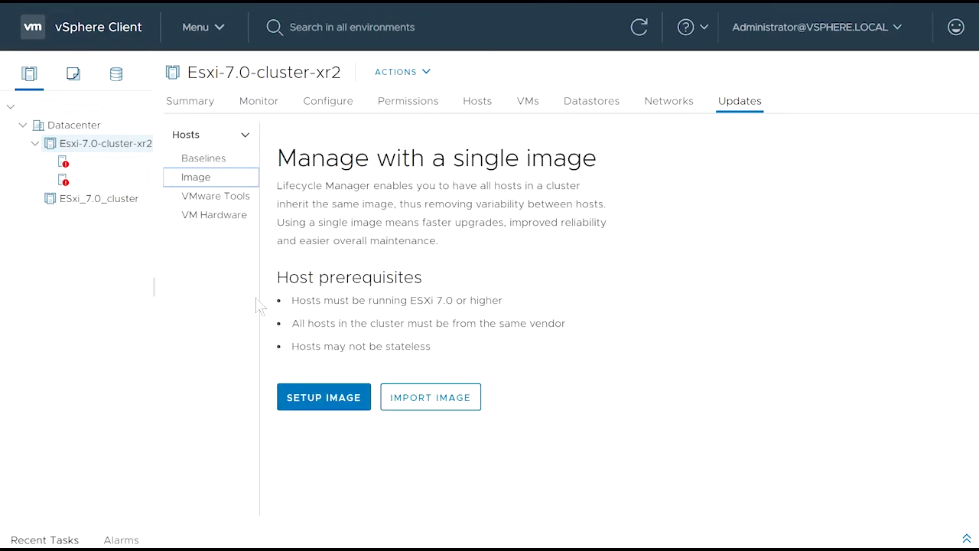
Step: Start the image setup for the cluster and set the ESXi version to 7.0 GA - 15843807
left_click(291, 397)
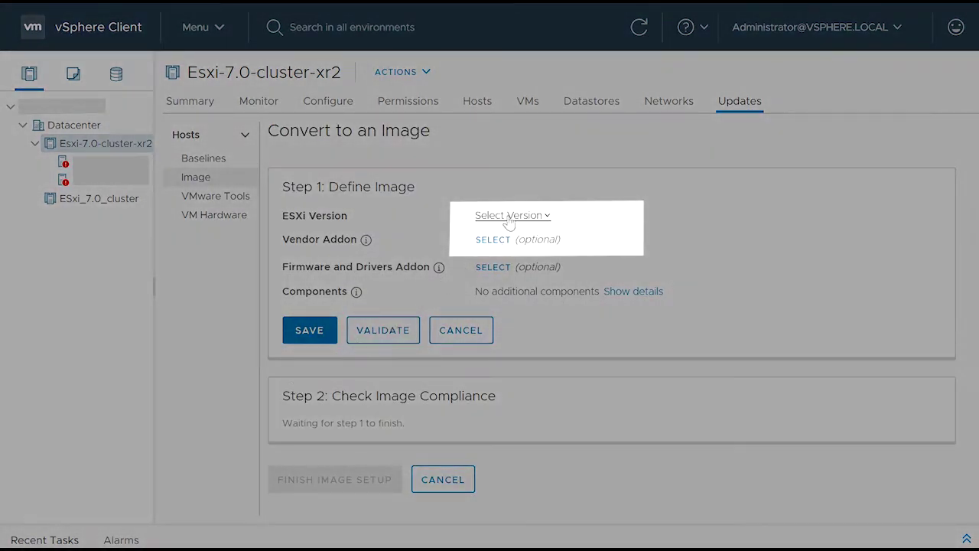
left_click(509, 219)
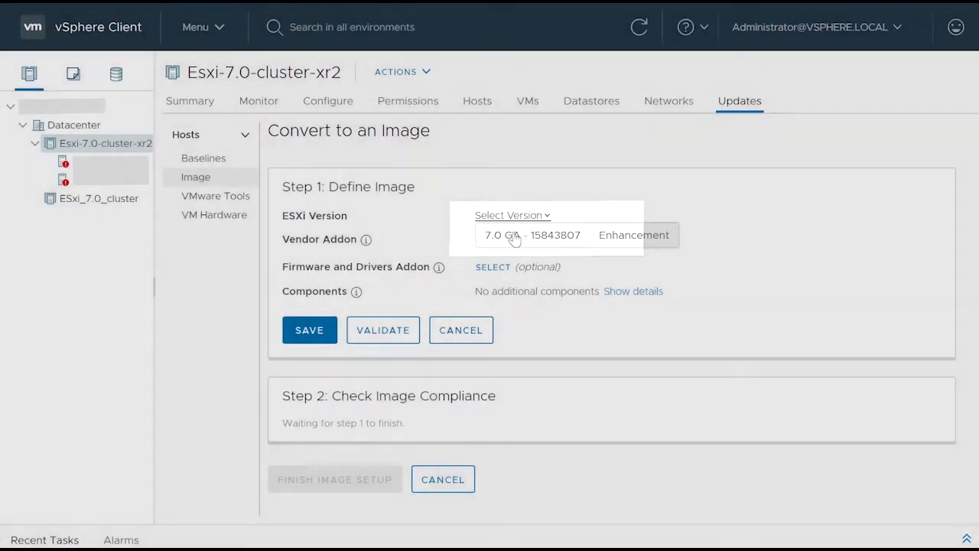
left_click(513, 237)
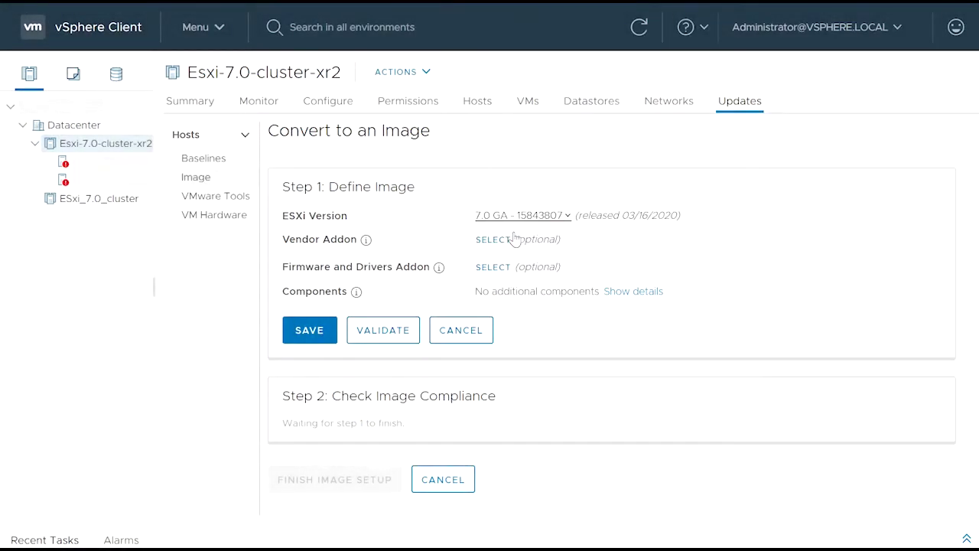
Step: Choose DellEMC OMIVV as the hardware support manager for the image's firmware and drivers addon
left_click(494, 266)
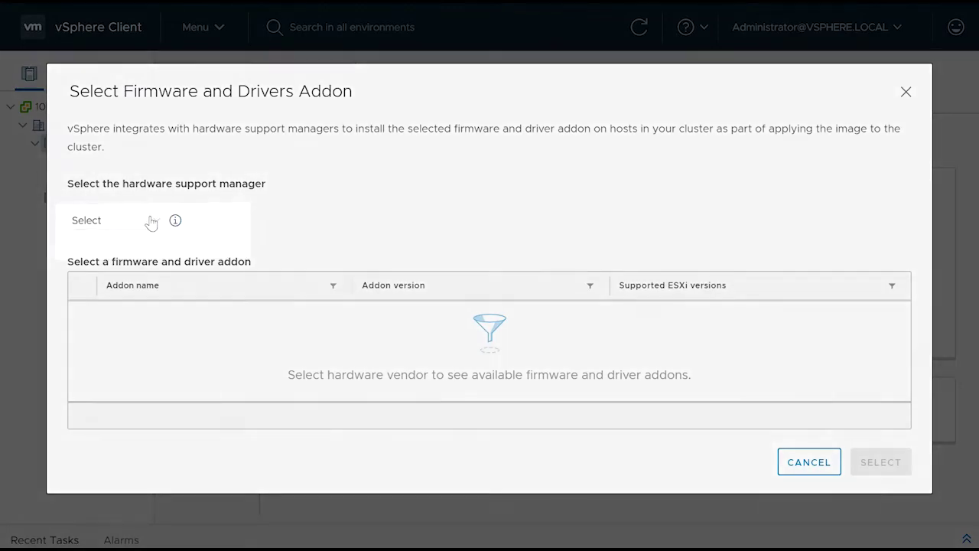
left_click(151, 221)
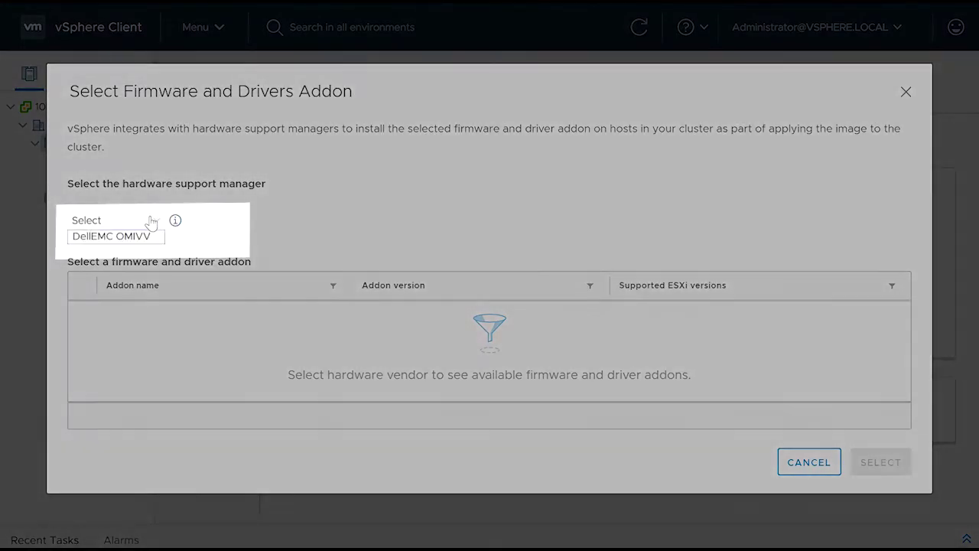
left_click(145, 238)
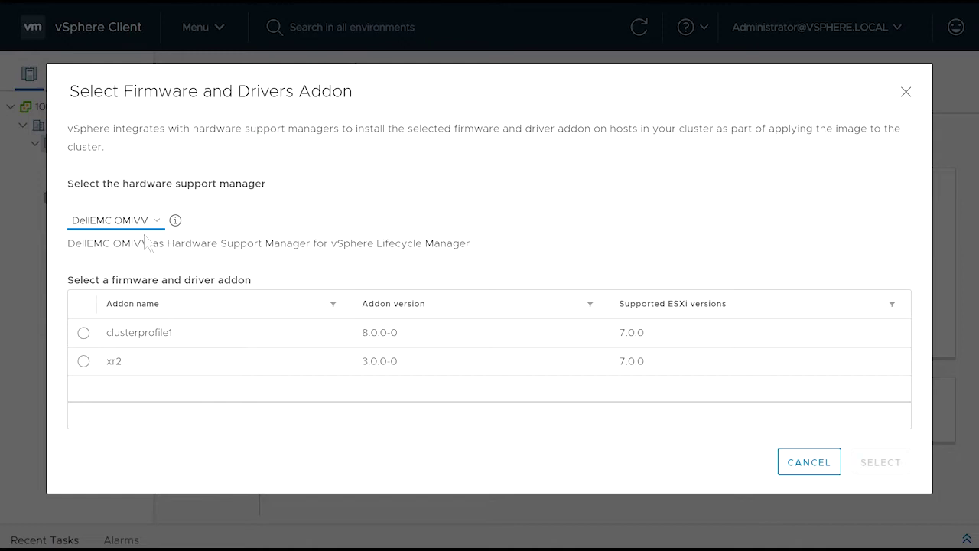
Step: Examine which clusters the clusterprofile1 and xr2 addon packages are associated with
left_click(84, 334)
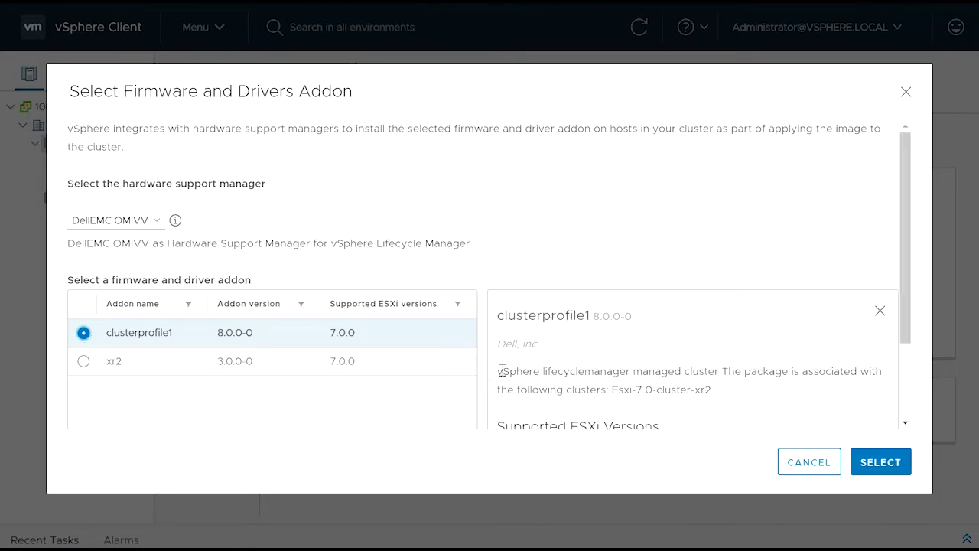
left_click_drag(498, 375, 725, 405)
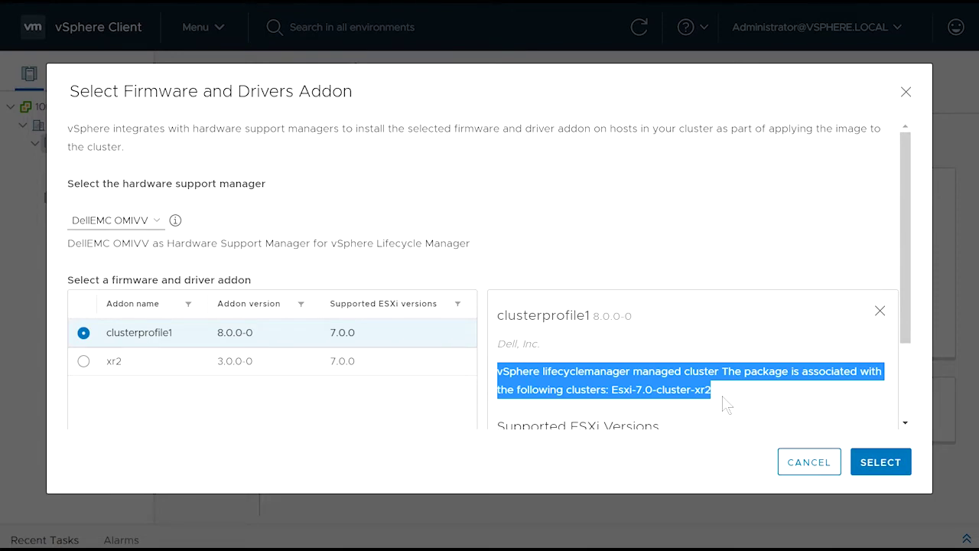
left_click(84, 362)
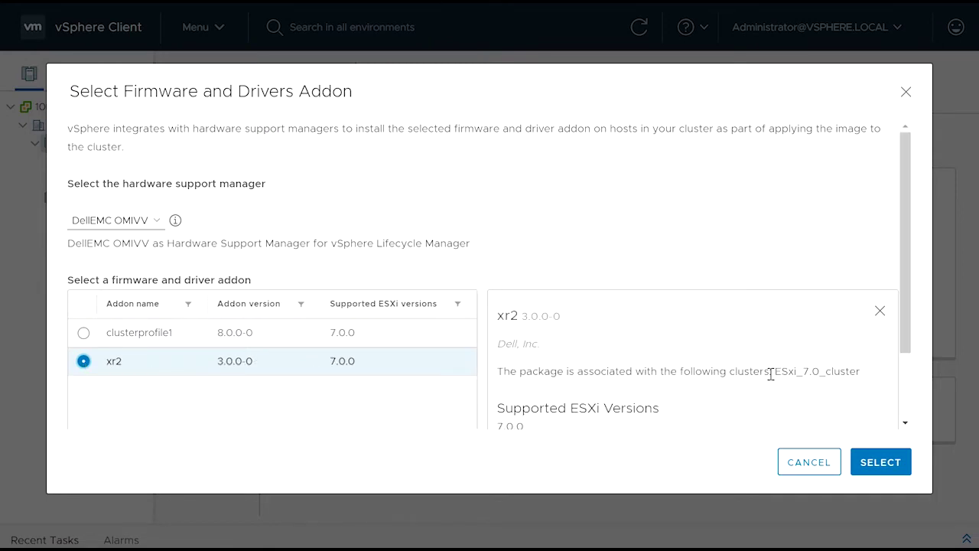
left_click_drag(782, 372, 858, 373)
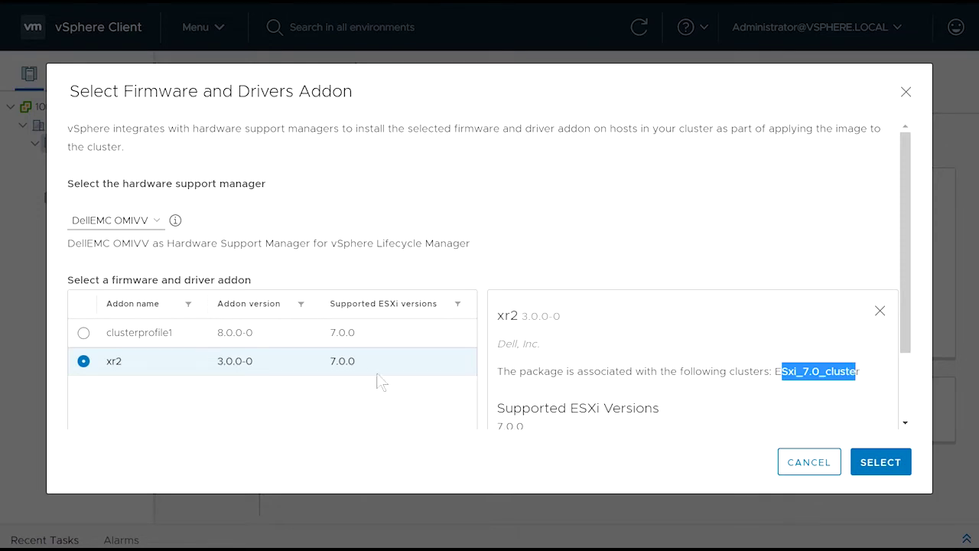
Step: Assign clusterprofile1 8.0.0-0 as the firmware and drivers addon and save the image definition
left_click(83, 333)
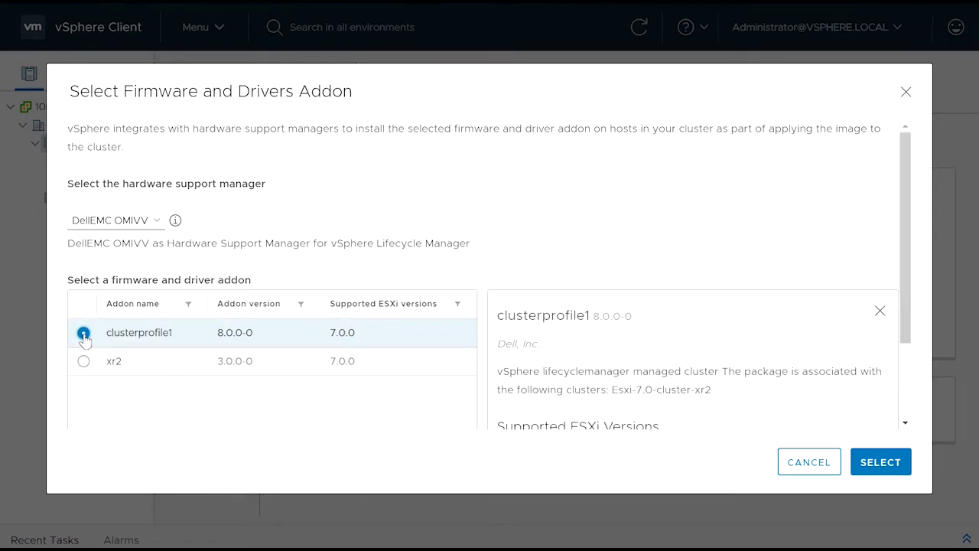
left_click(880, 461)
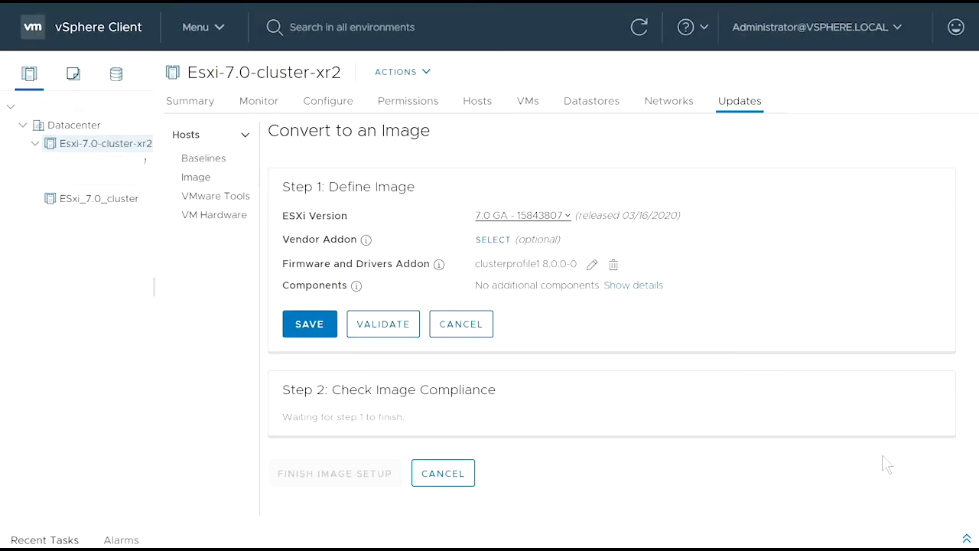
left_click(309, 324)
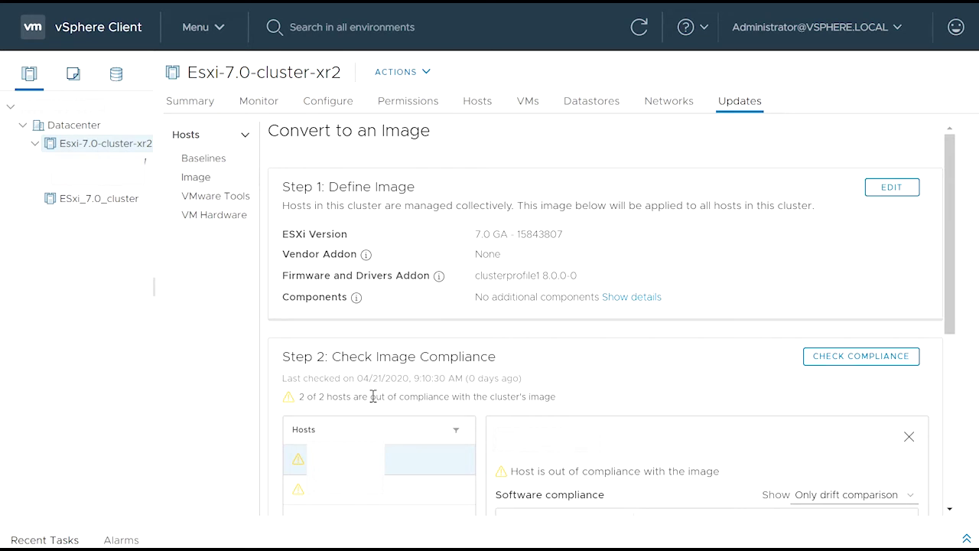
Step: Finish the image setup for Esxi-7.0-cluster-xr2, agreeing to replace all attached baselines with the image
left_click_drag(949, 315, 949, 489)
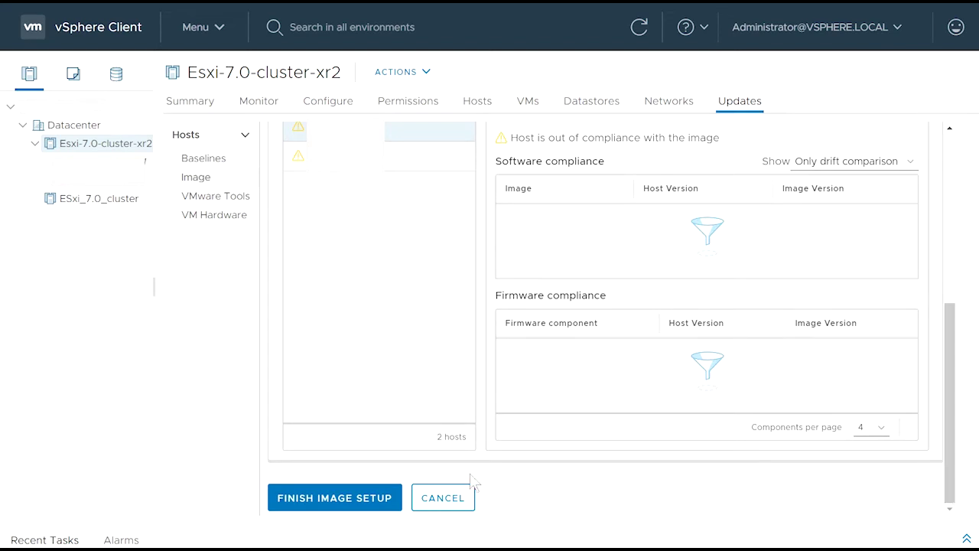
left_click(285, 496)
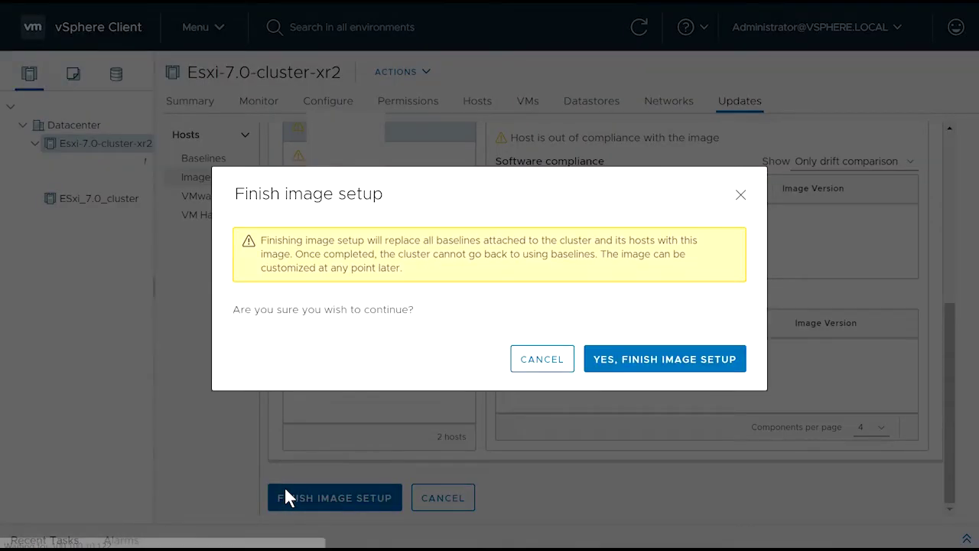
left_click(634, 360)
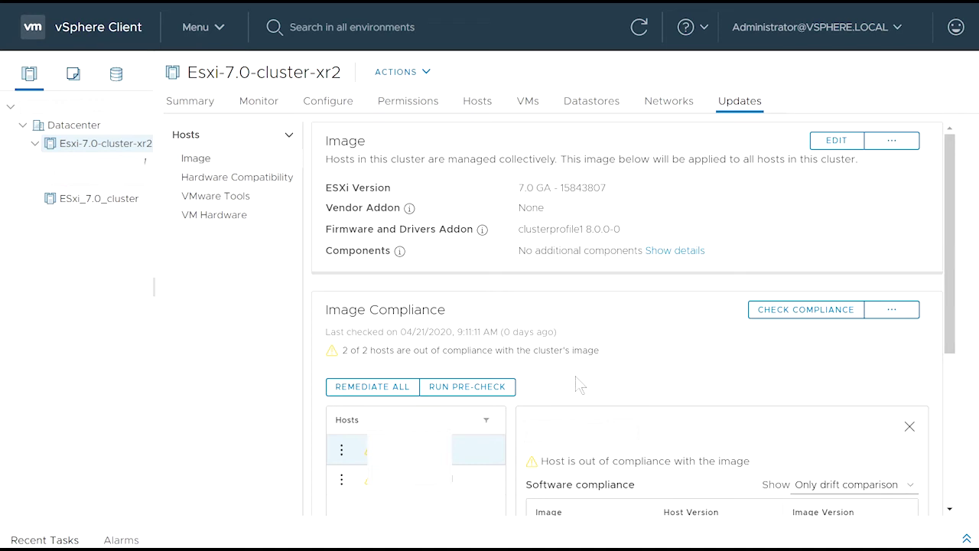
Step: Run the pre-check on the cluster's hosts, then reopen the Image page after visiting Hardware Compatibility
left_click(493, 396)
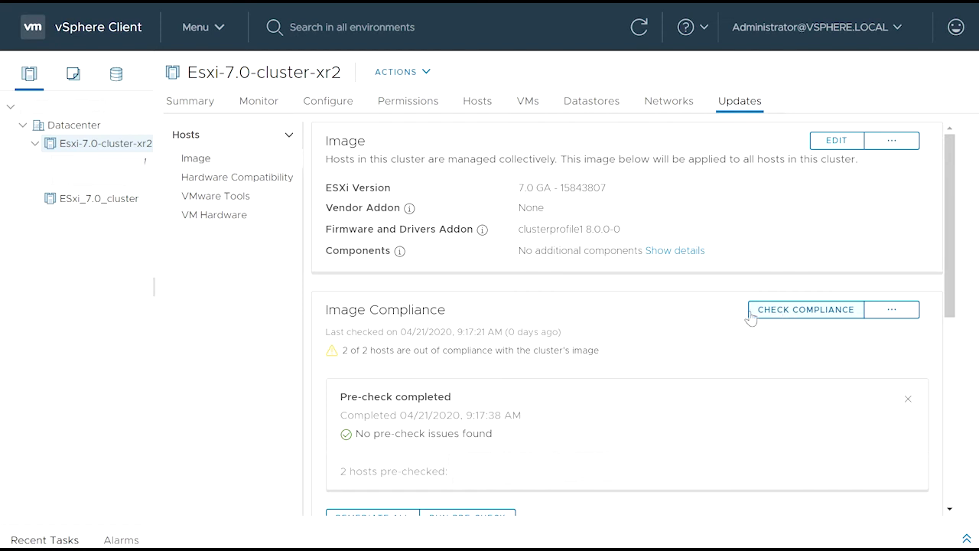
left_click(190, 179)
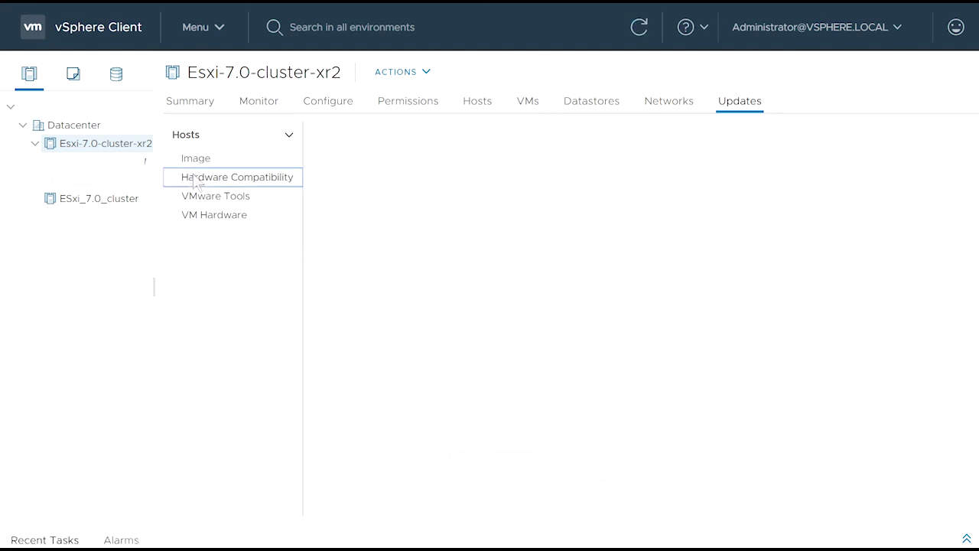
left_click(198, 159)
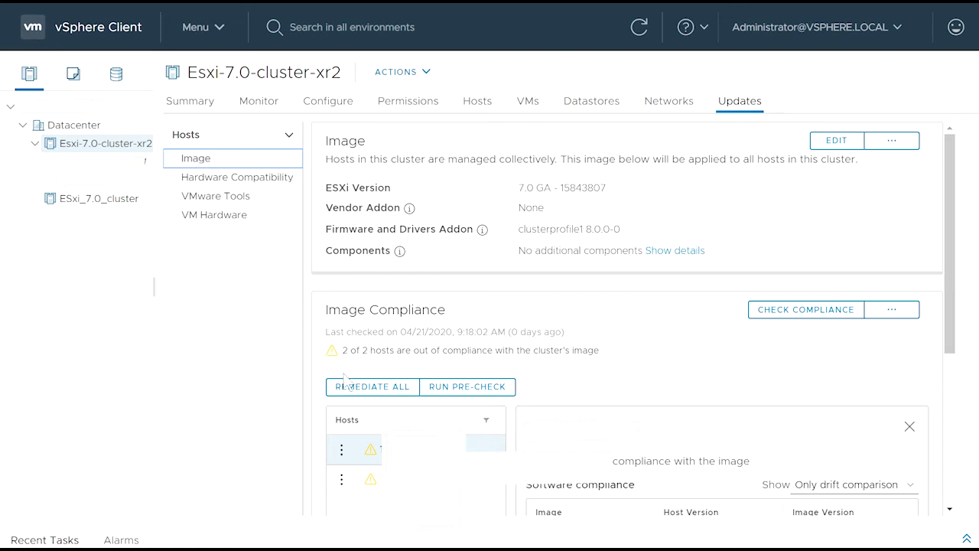
Step: Apply the OpenManage Integration firmware update settings with Clear iDRAC Jobs and Reset iDRAC enabled
left_click(342, 449)
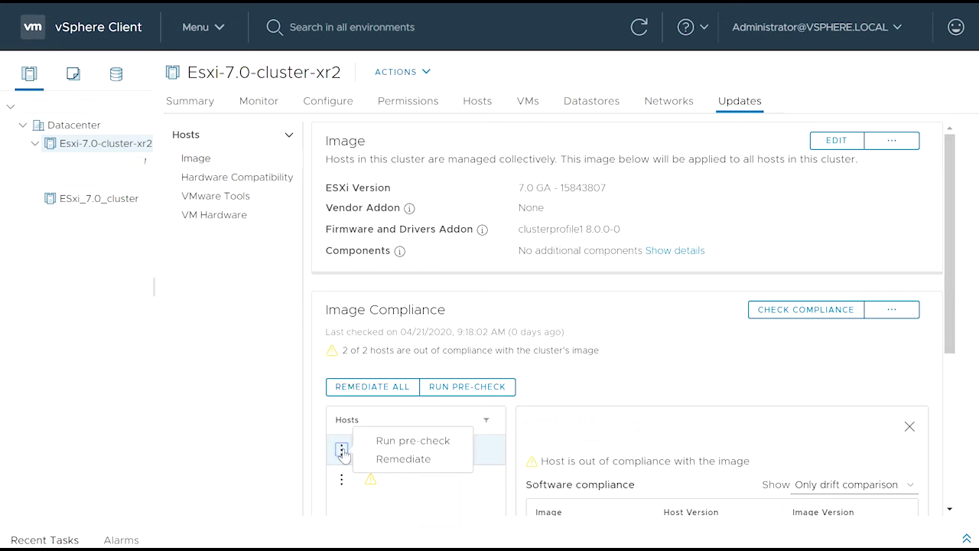
left_click(125, 35)
left_click(294, 430)
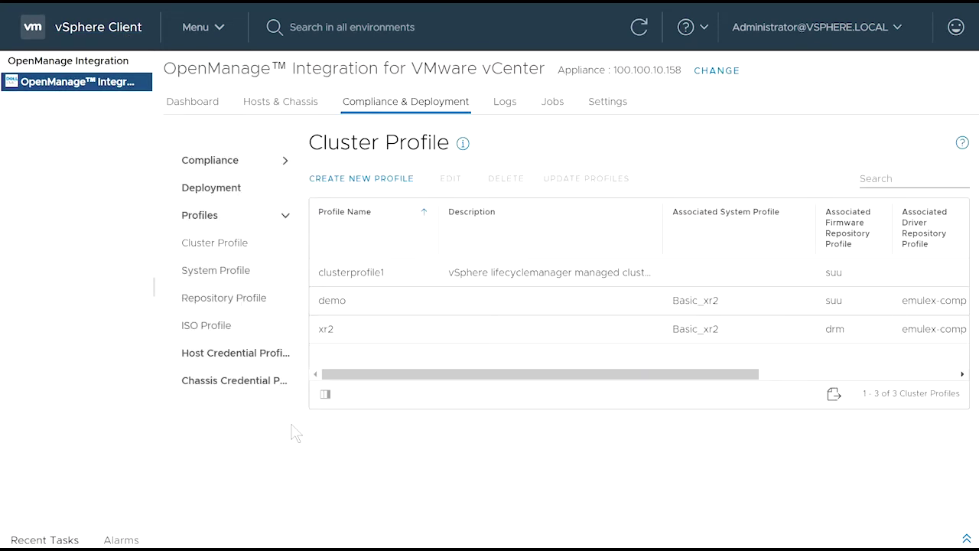
left_click(609, 106)
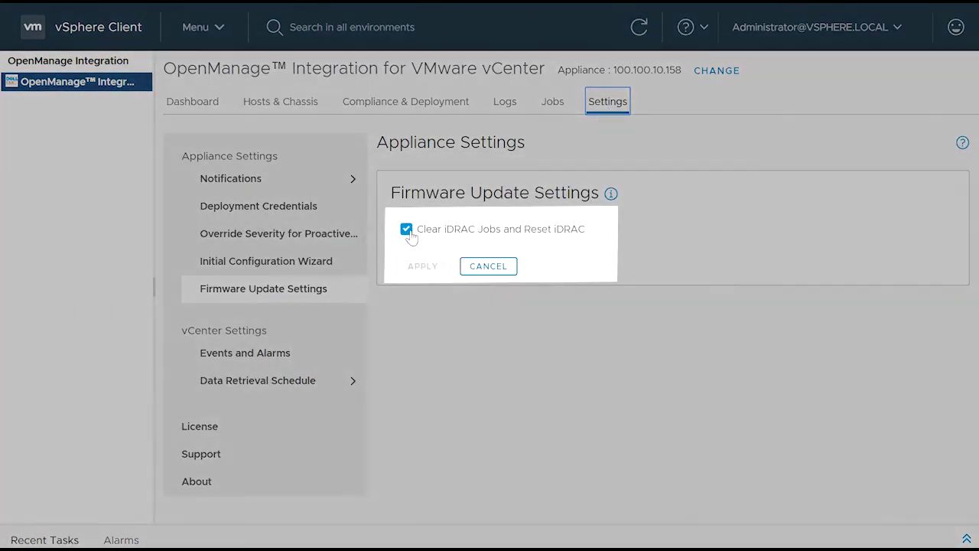
left_click(406, 231)
left_click(407, 231)
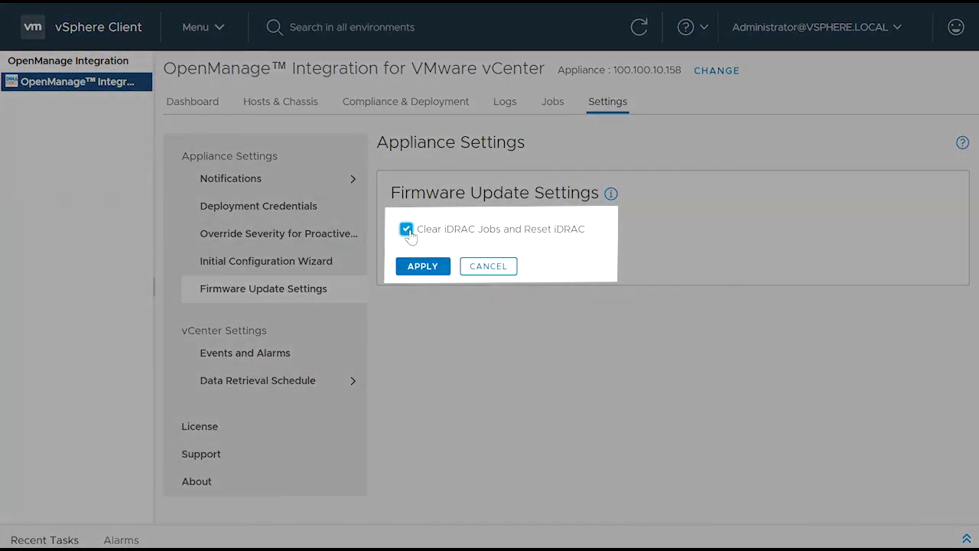
left_click(421, 264)
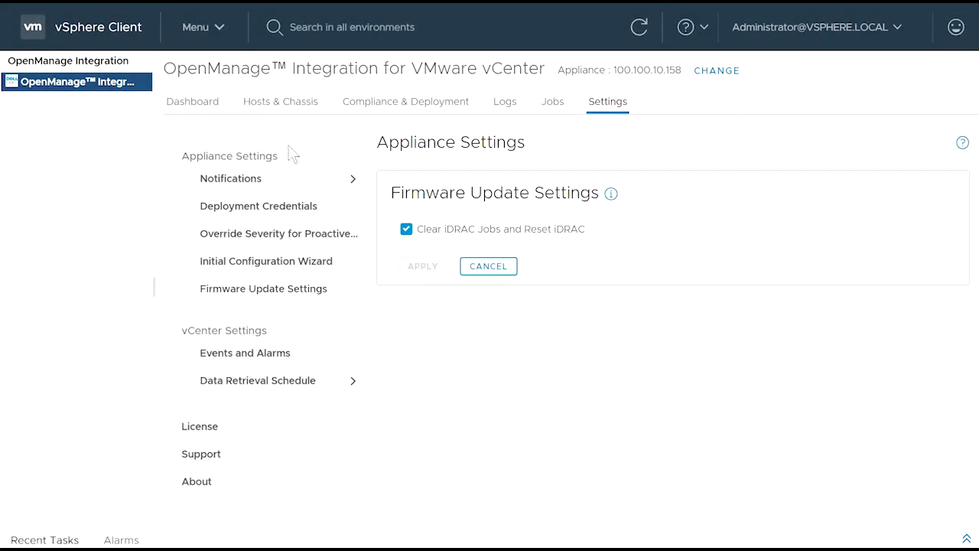
Step: Remediate only the first host of Esxi-7.0-cluster-xr2 against the image, accepting the end user license agreement, and follow its progress with the recent tasks shown
left_click(200, 30)
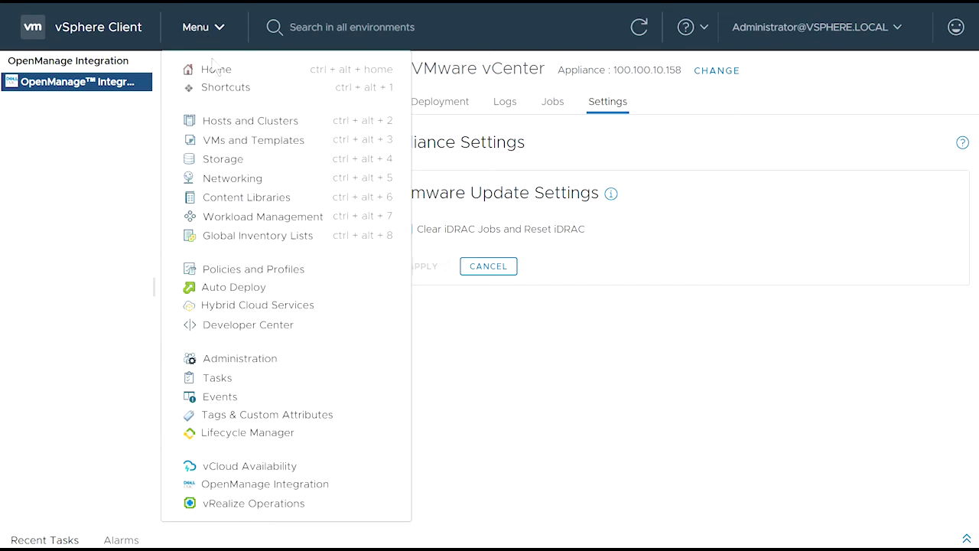
left_click(236, 122)
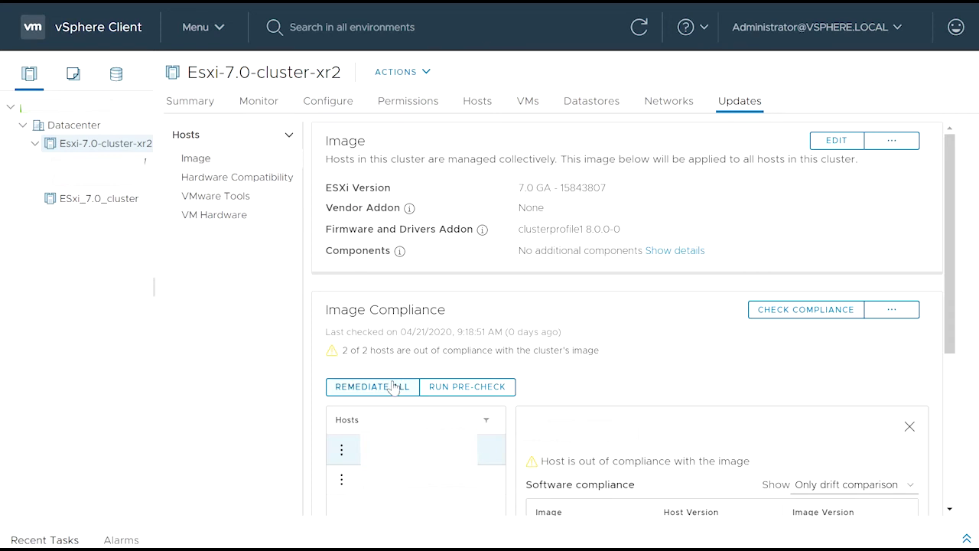
left_click(342, 450)
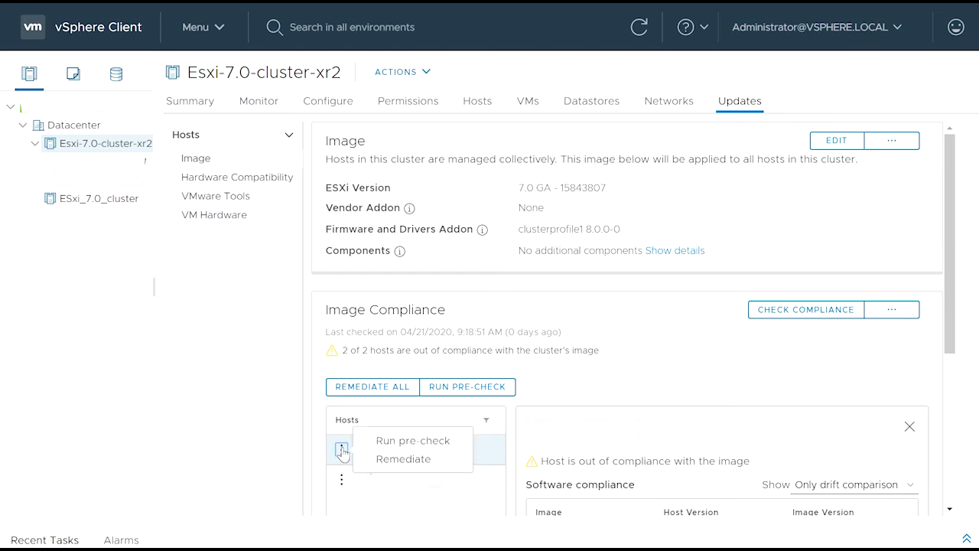
left_click(387, 461)
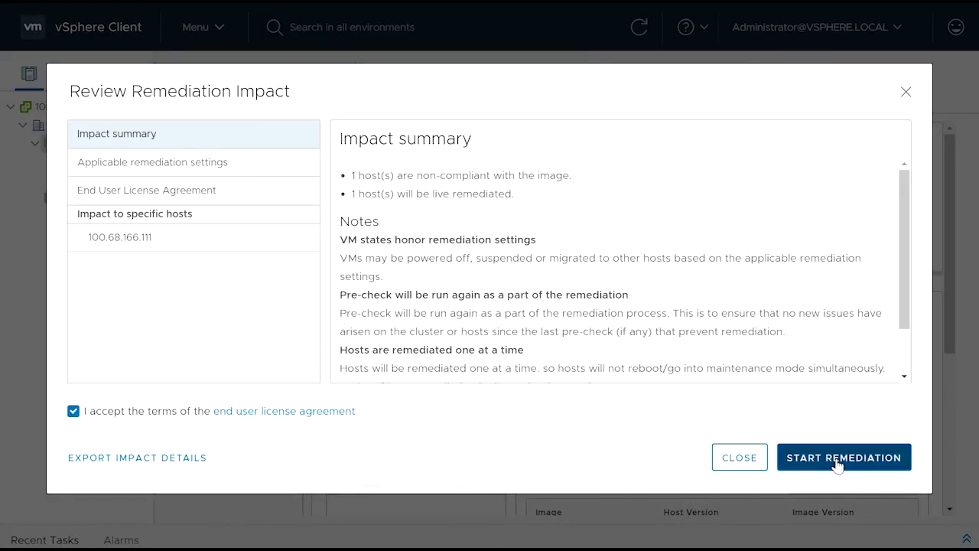
left_click(838, 463)
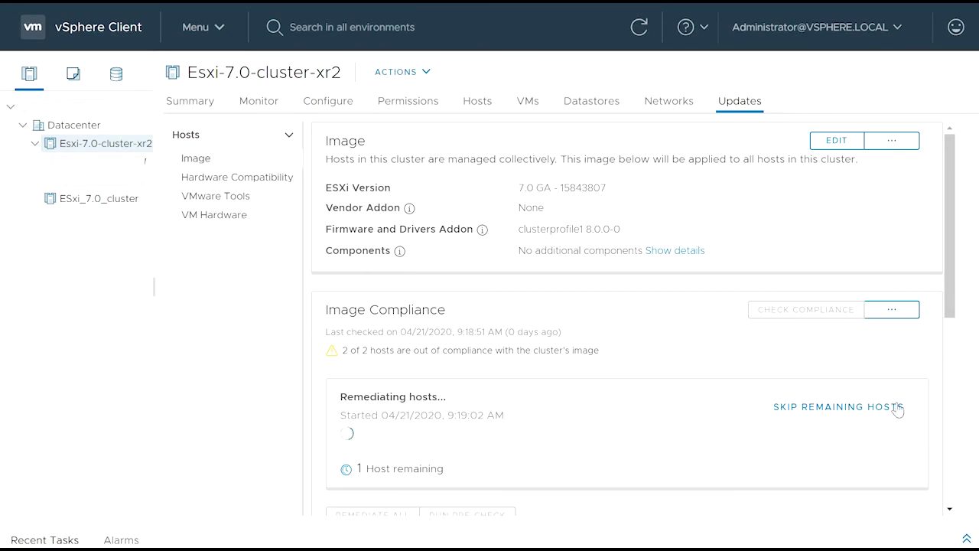
left_click_drag(949, 291, 907, 360)
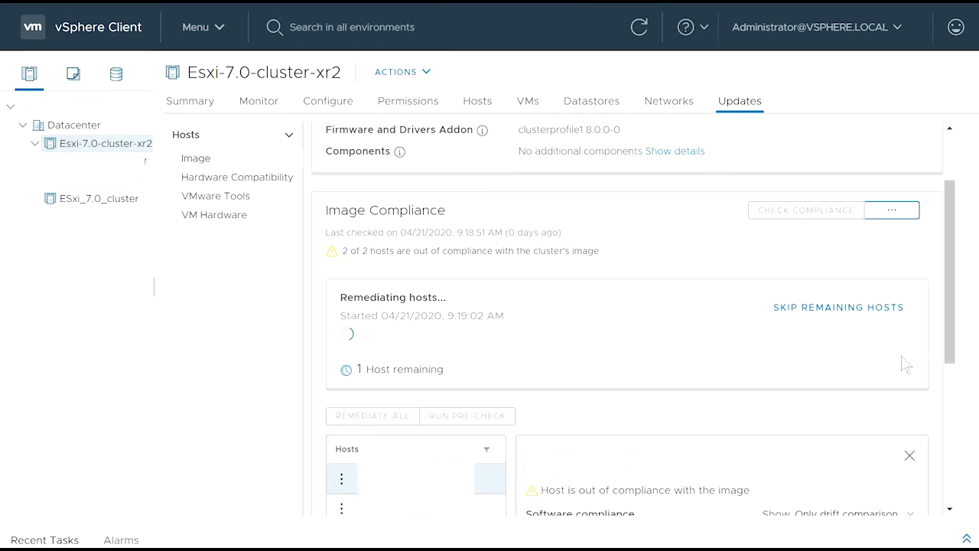
left_click(966, 537)
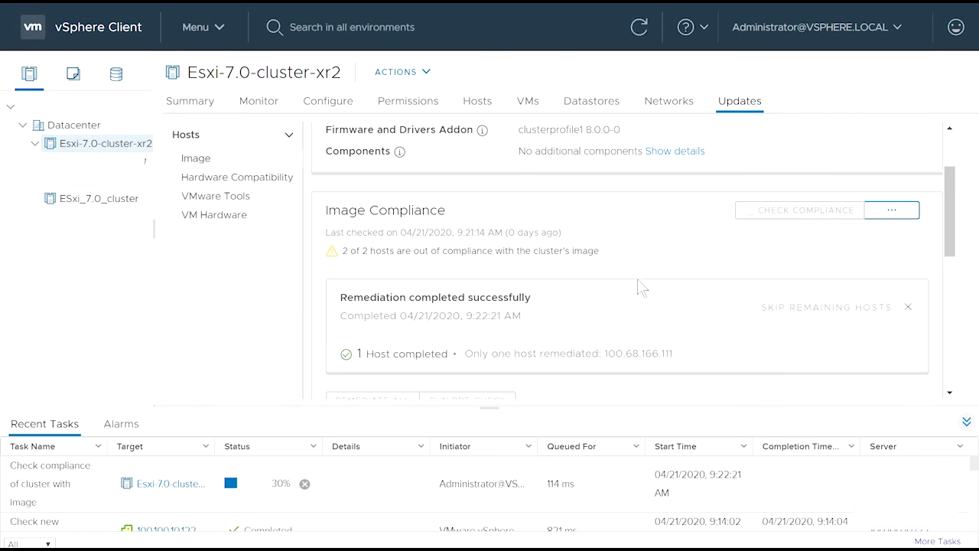
Step: Examine the OpenManage Integration logs for the cluster's scan, bundle-fetching and drift detection entries
left_click(140, 29)
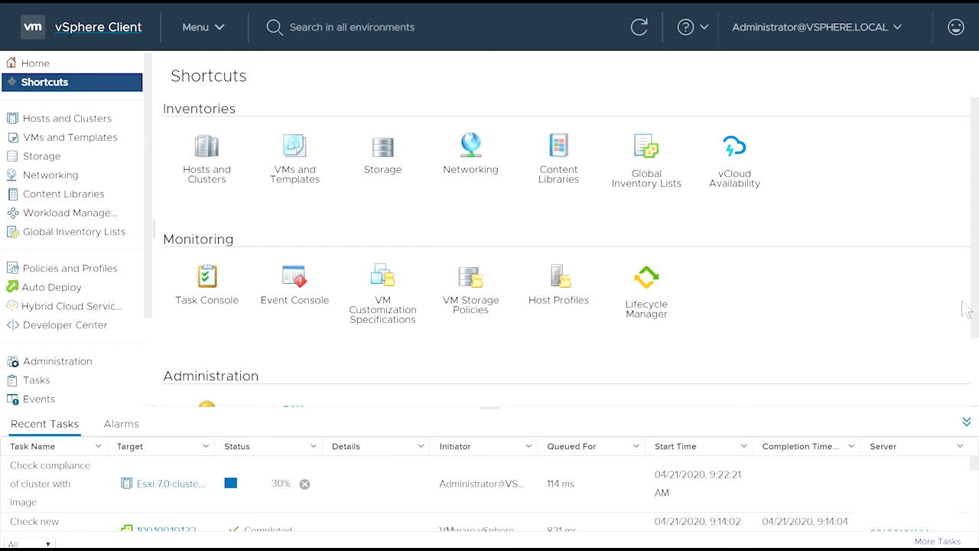
scroll(975, 317, "down", 1)
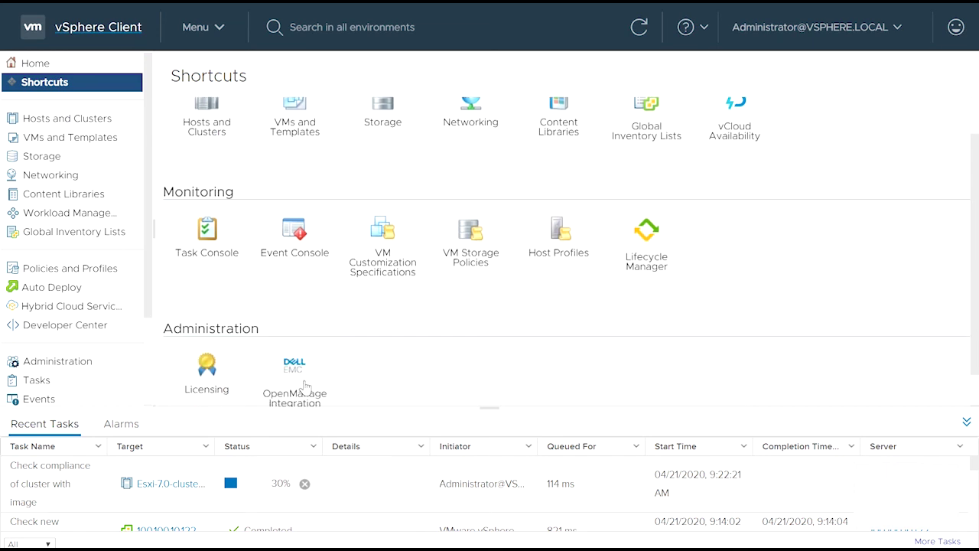
left_click(303, 381)
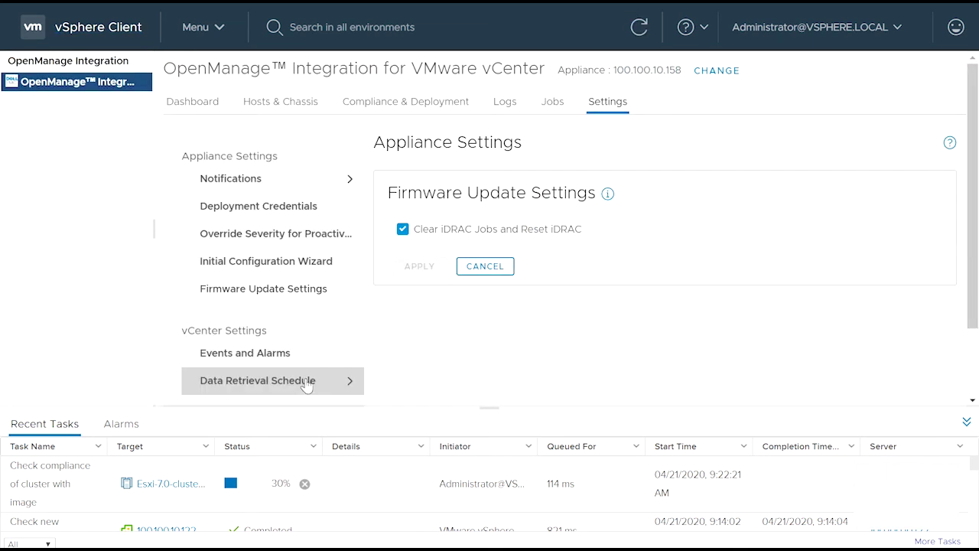
left_click(505, 102)
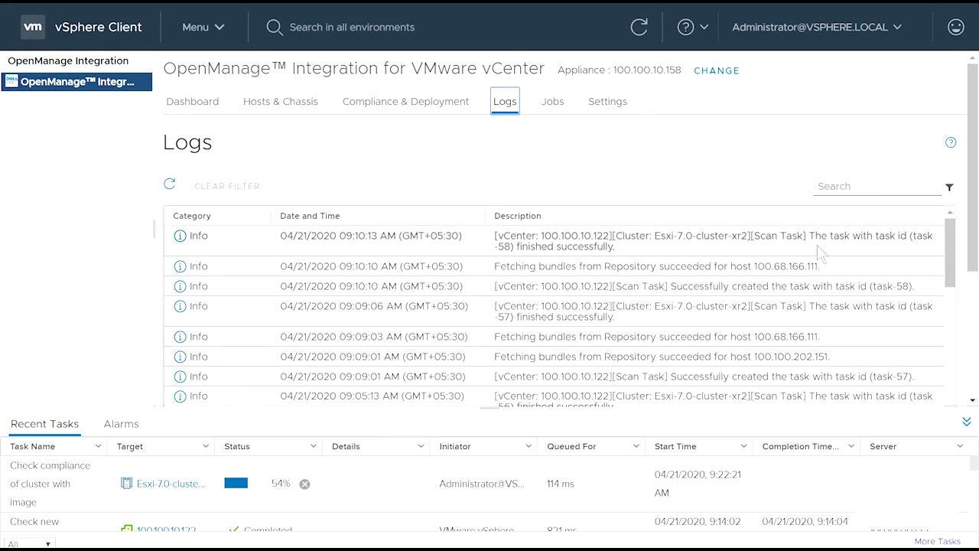
left_click_drag(948, 289, 958, 400)
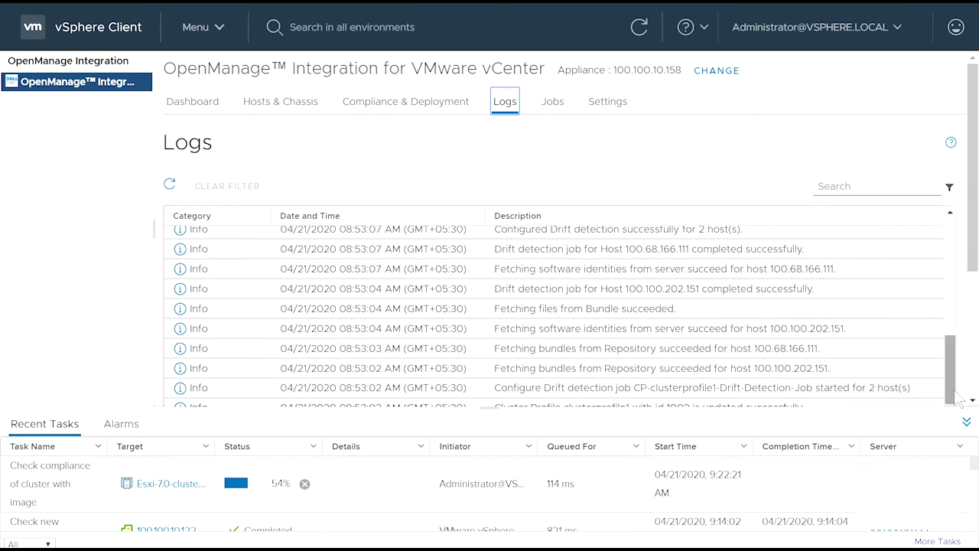